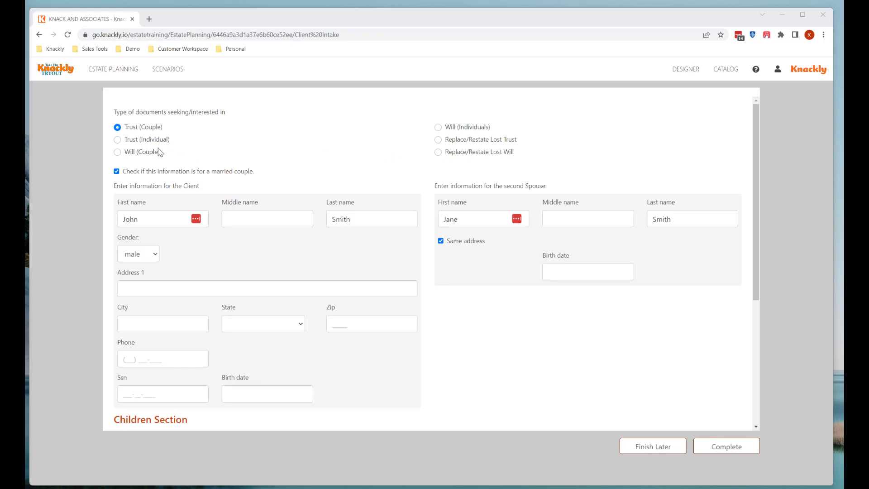
# Pick Trust (Individual), then Will (Individuals), as the intake's document type, keeping both spouses' names
pyautogui.click(119, 139)
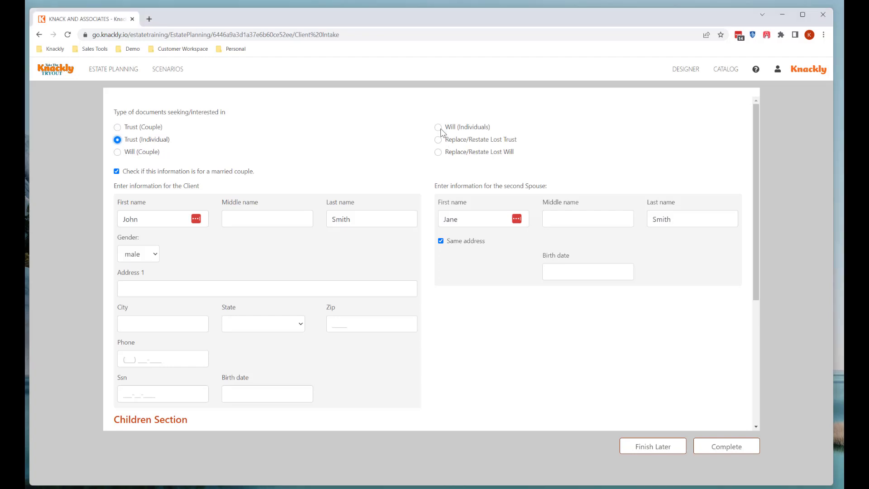
pyautogui.click(438, 128)
pyautogui.scroll(-1, 421, 143)
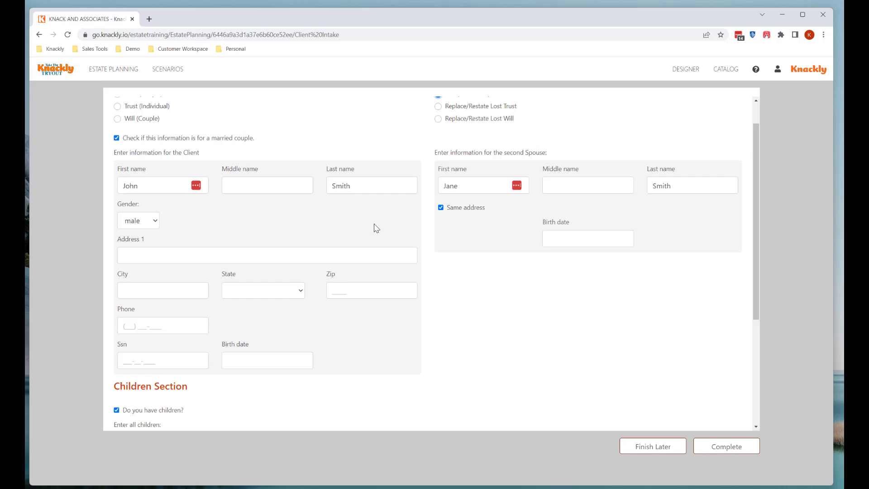
pyautogui.scroll(-2, 257, 253)
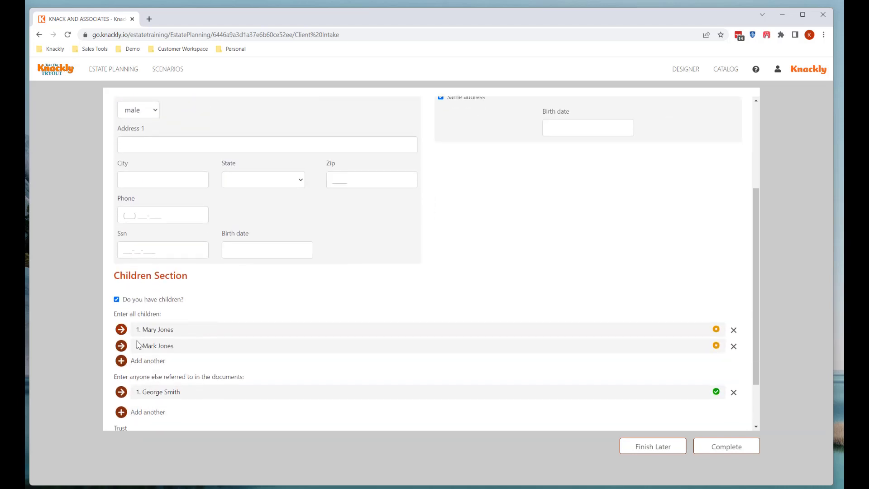
pyautogui.click(146, 331)
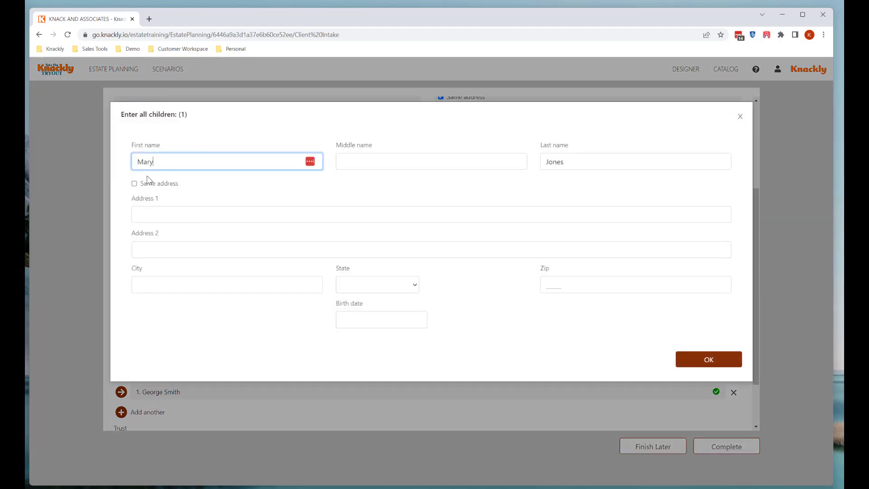
pyautogui.click(690, 367)
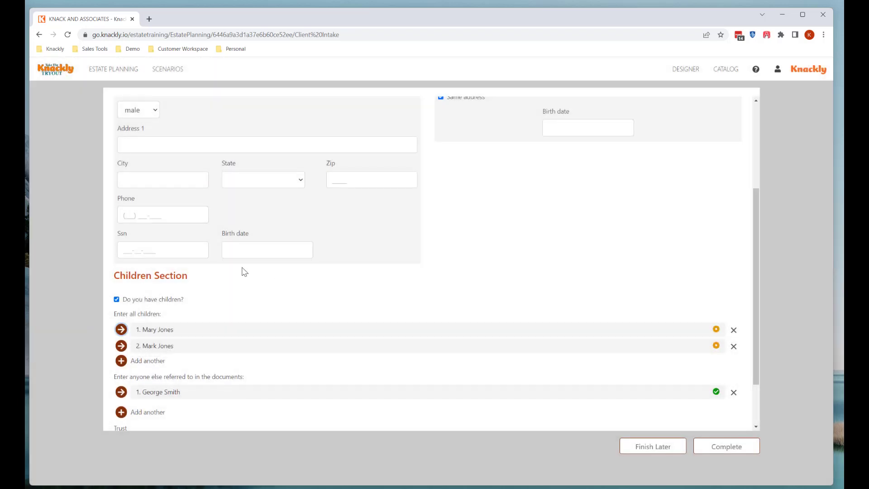
pyautogui.scroll(3, 243, 269)
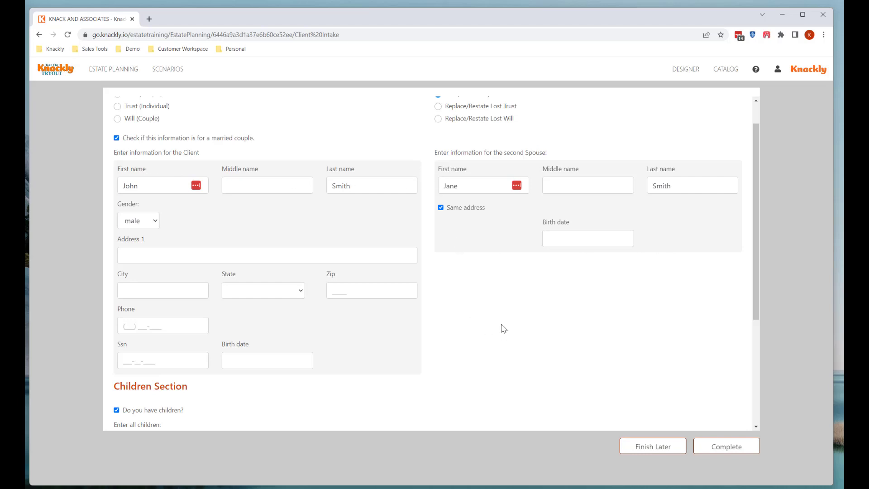
pyautogui.scroll(-4, 398, 304)
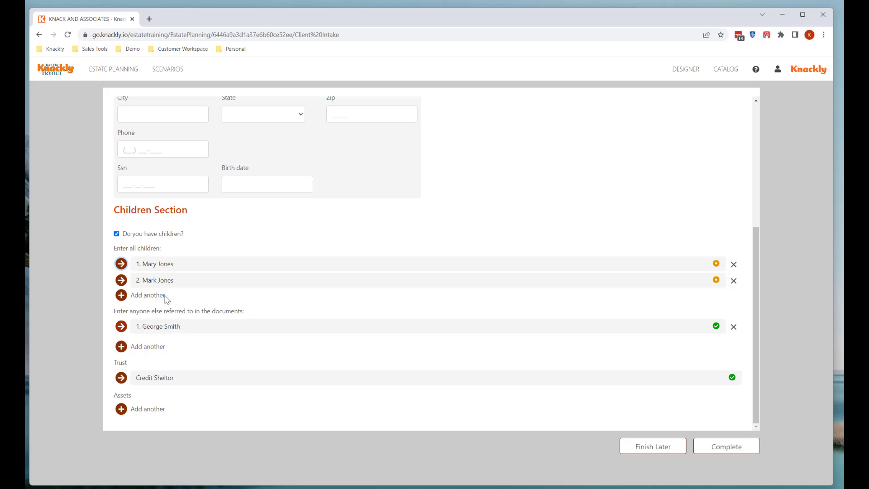
# Close the child's details popup, expand George's entry inline, and add a blank second other person
pyautogui.click(144, 265)
pyautogui.click(700, 362)
pyautogui.click(150, 327)
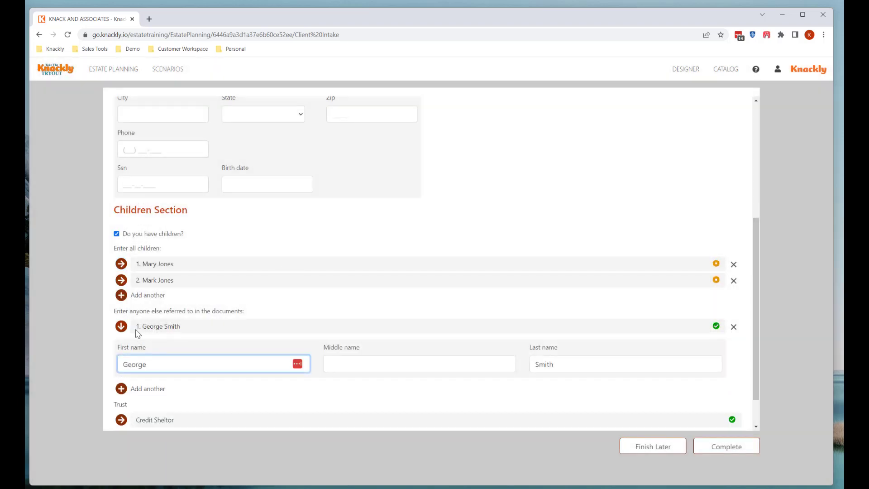
pyautogui.scroll(-1, 246, 347)
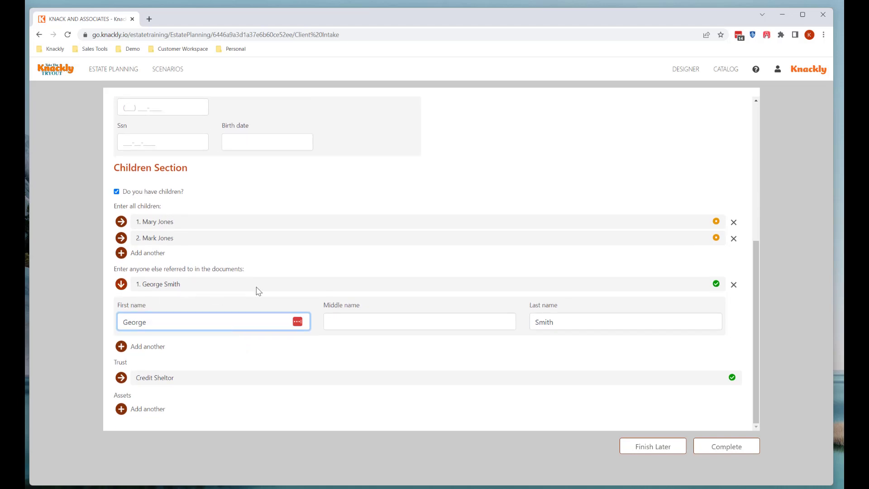
pyautogui.click(130, 347)
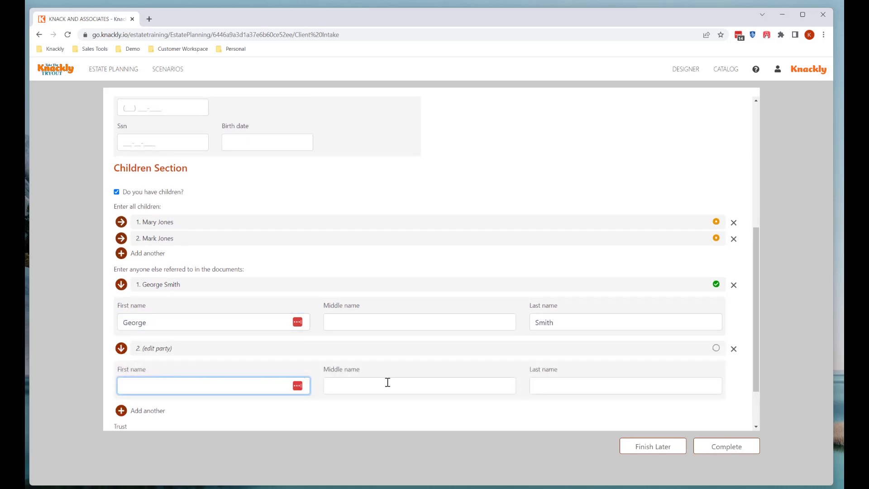
pyautogui.scroll(-2, 354, 307)
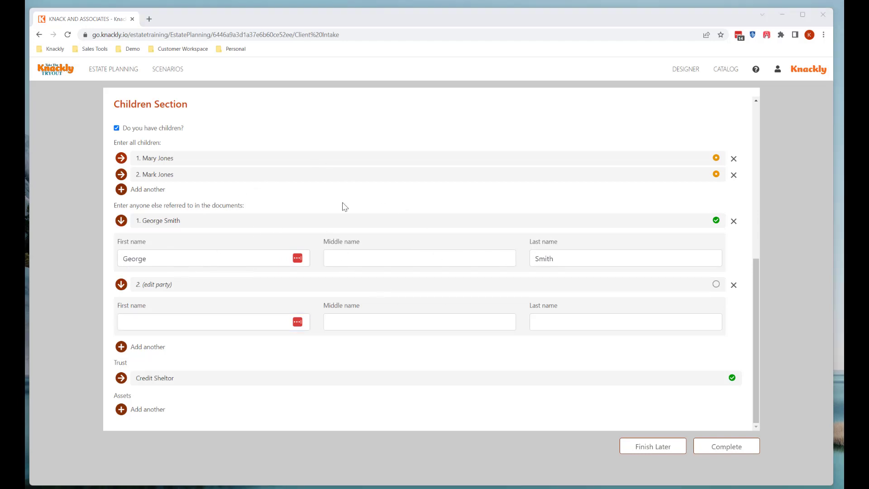
pyautogui.scroll(5, 386, 301)
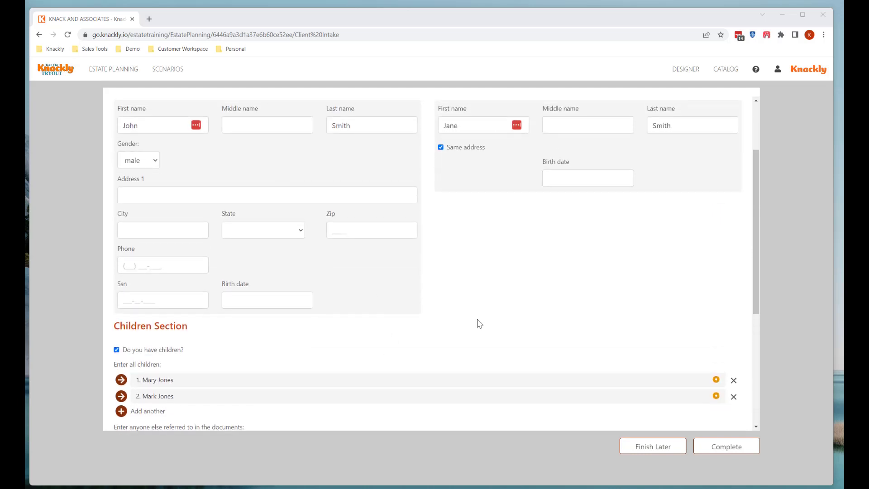
pyautogui.scroll(3, 477, 324)
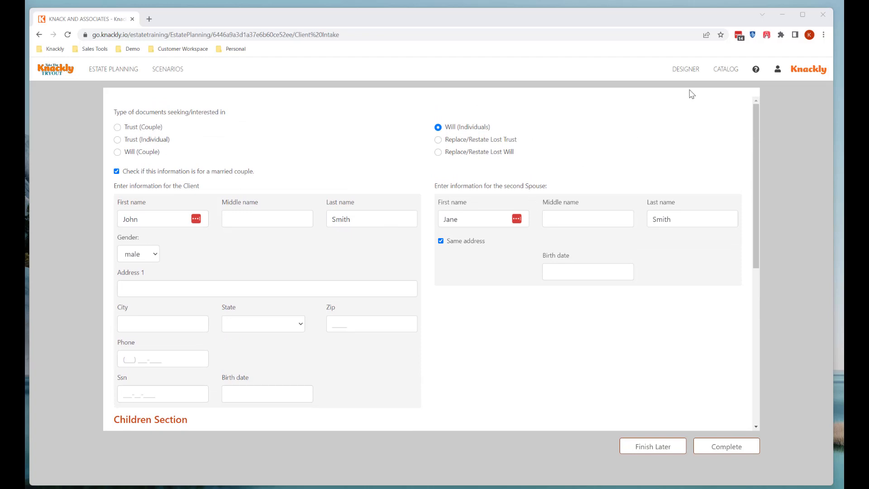
# In the Designer, keep TypeOfDocuments styled as radiobutton columns, then show the EstatePlan layout
pyautogui.click(691, 71)
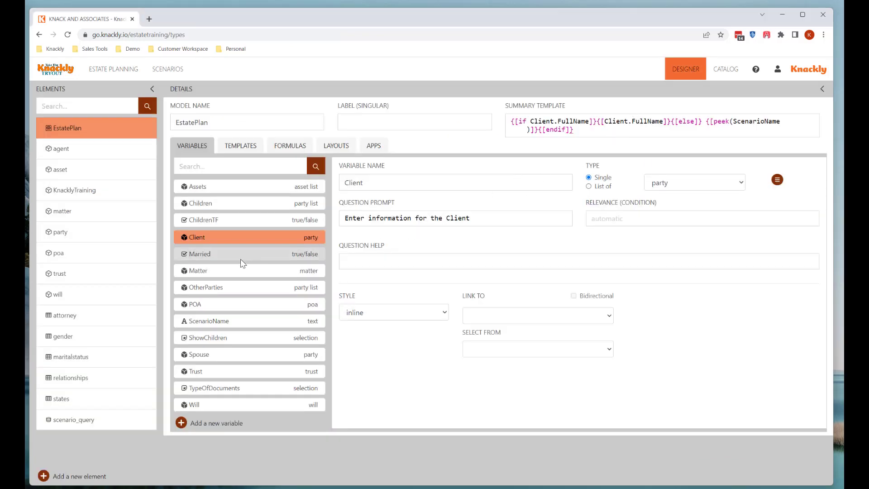
pyautogui.click(242, 390)
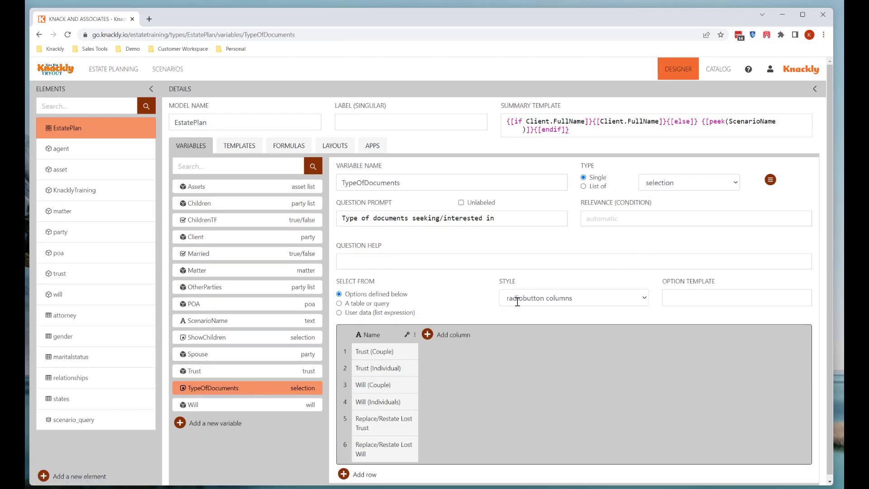
pyautogui.click(644, 299)
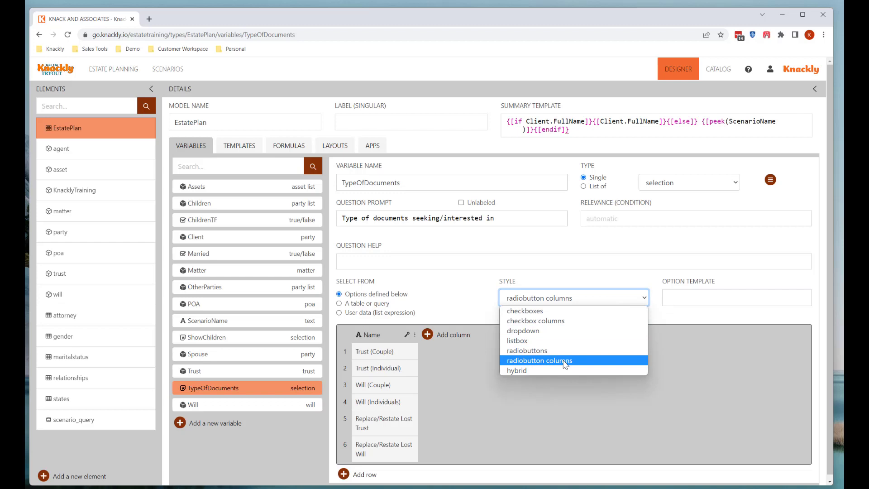
pyautogui.click(565, 362)
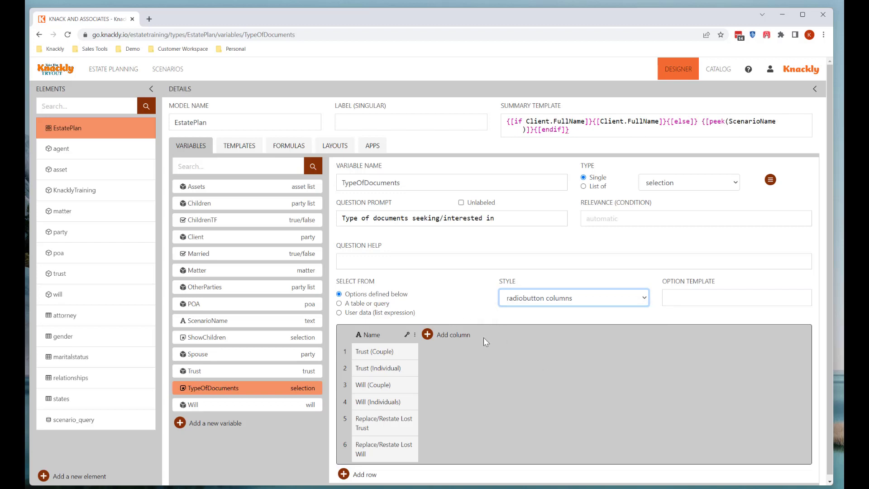
pyautogui.click(341, 147)
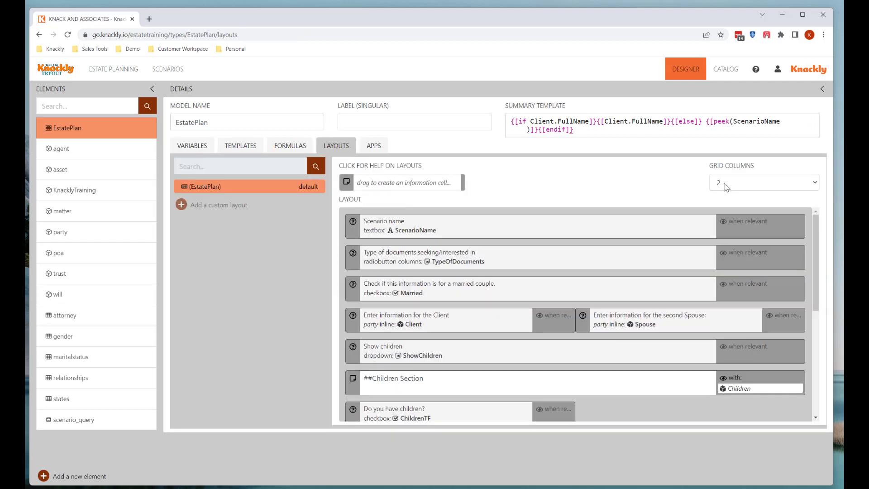
# Leave the layout's Grid Columns at 2 and return to EstatePlan's variables list
pyautogui.click(724, 184)
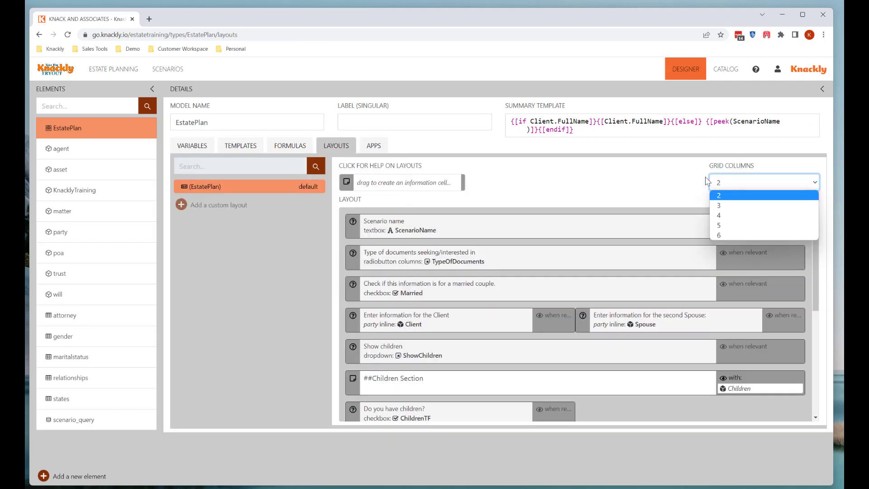
pyautogui.click(686, 176)
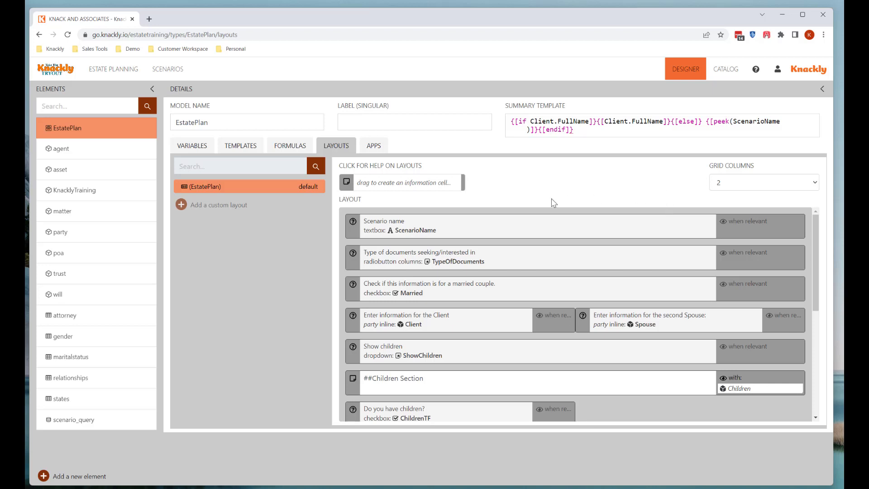
pyautogui.click(238, 147)
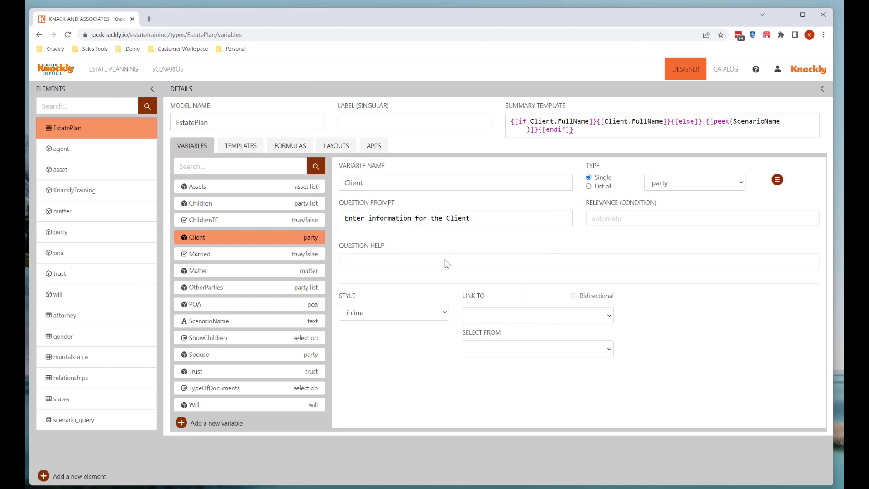
pyautogui.click(245, 295)
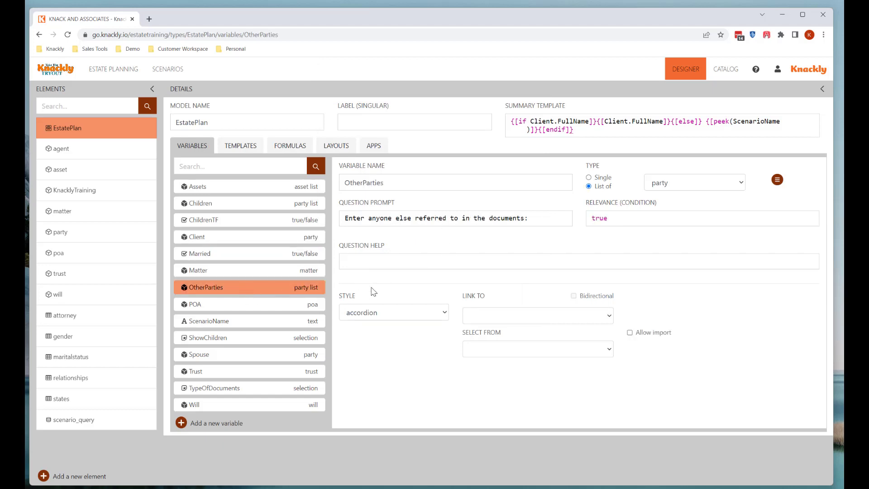
pyautogui.click(448, 316)
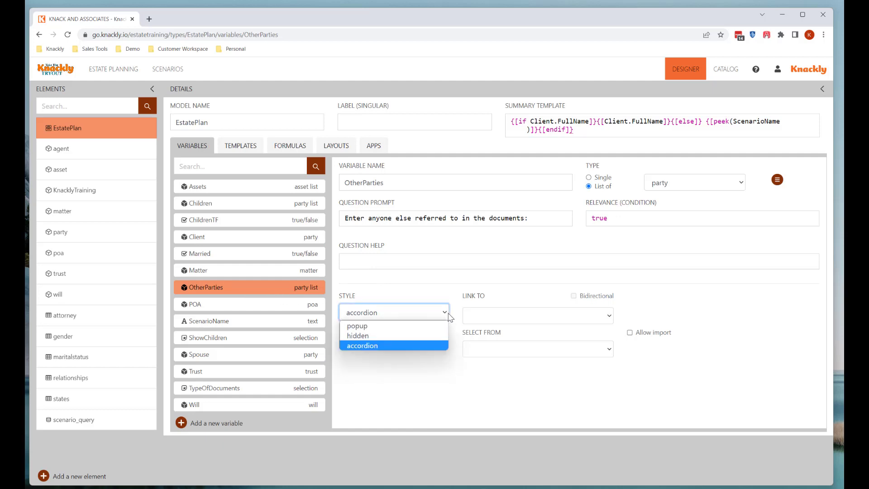
pyautogui.click(446, 315)
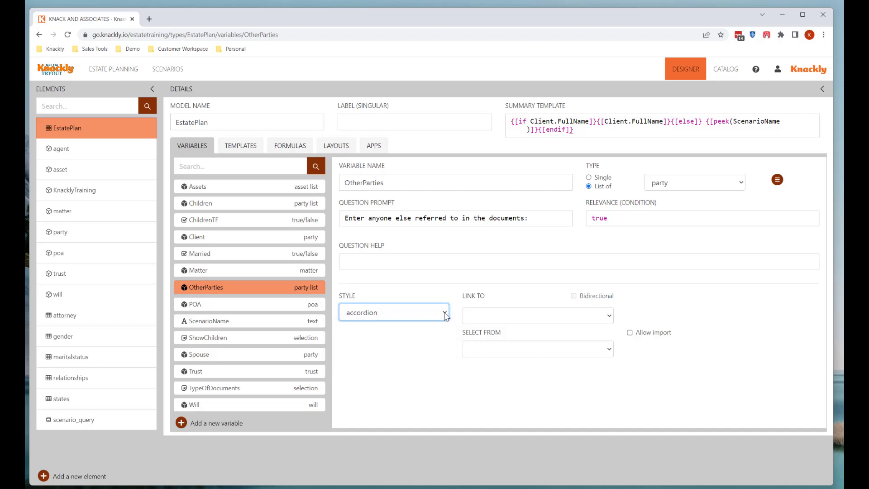
pyautogui.click(240, 239)
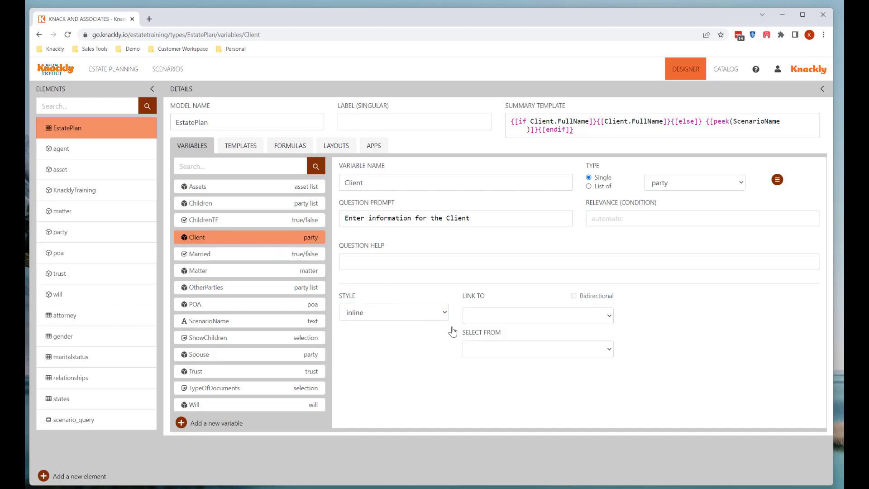
pyautogui.click(446, 316)
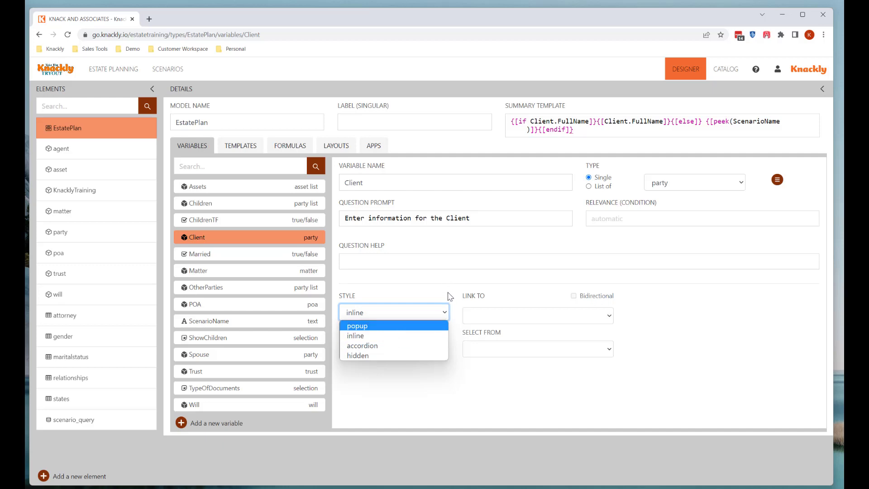
pyautogui.click(381, 339)
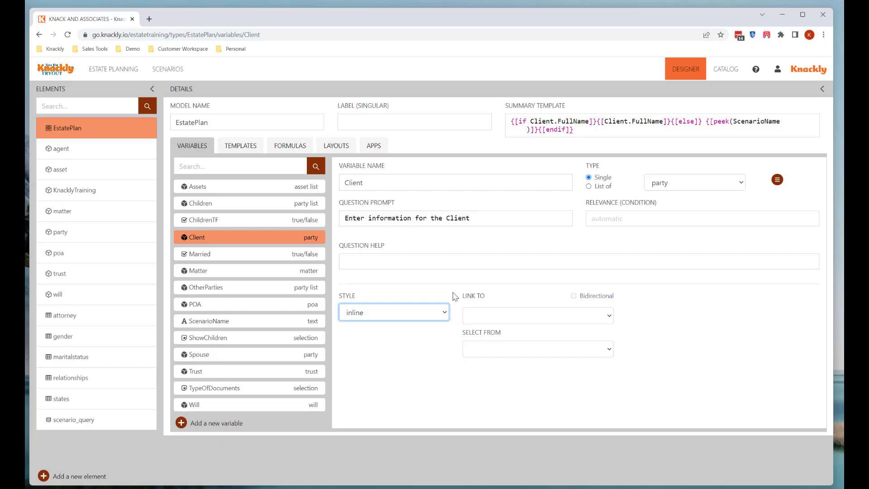